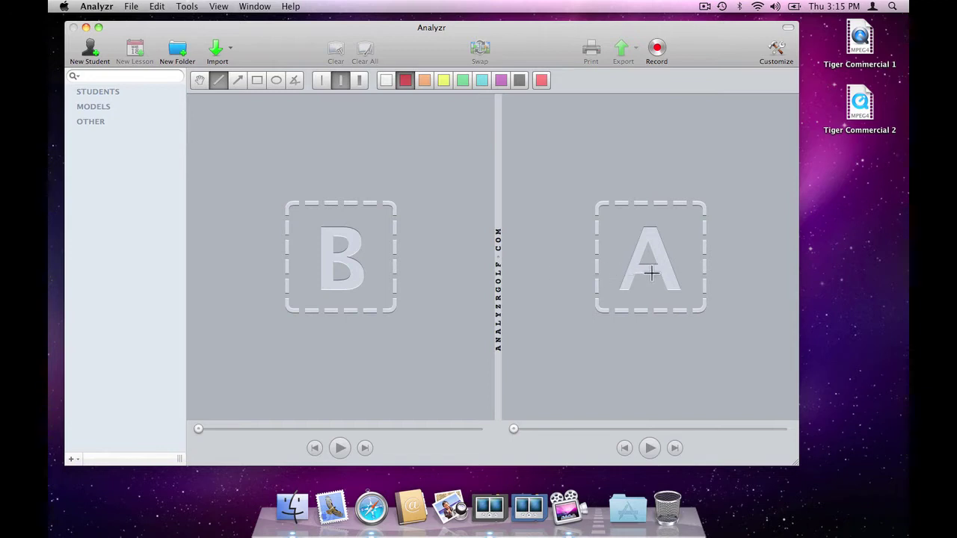
Place Tiger Commercial 1 and Tiger Commercial 2 in the two viewers and adjust the centre divider.
left_click_drag(860, 41, 436, 195)
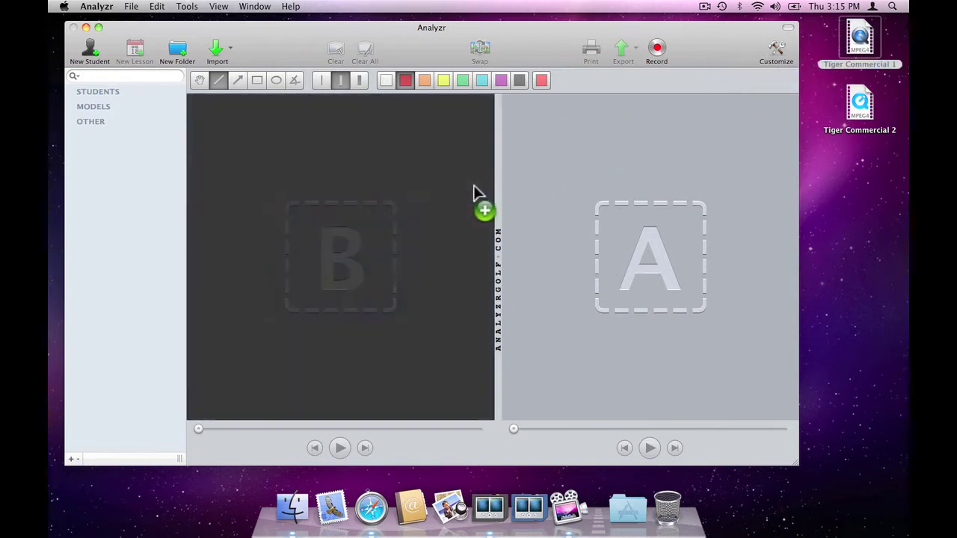
left_click_drag(860, 105, 659, 202)
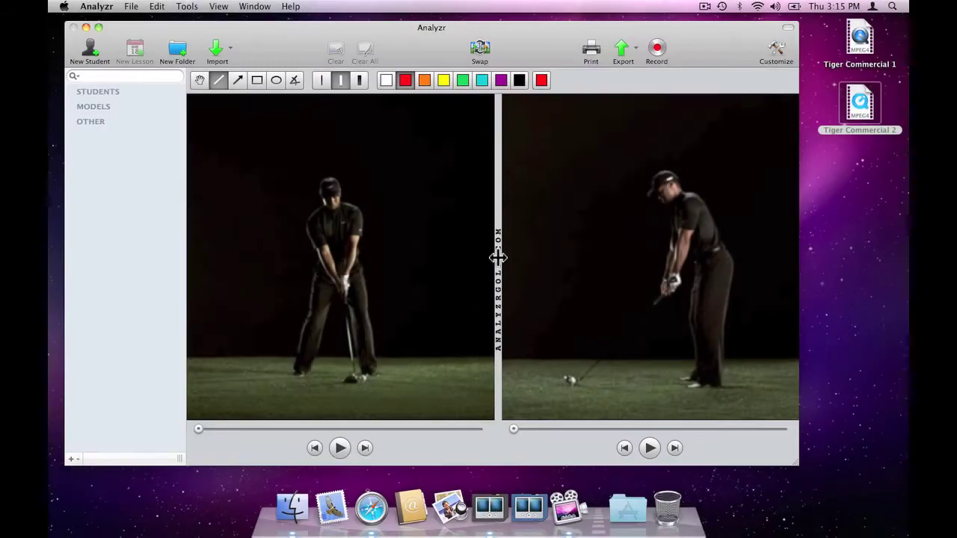
mouse_move(498, 257)
left_mouse_down()
mouse_move(426, 254)
mouse_move(599, 262)
left_mouse_up()
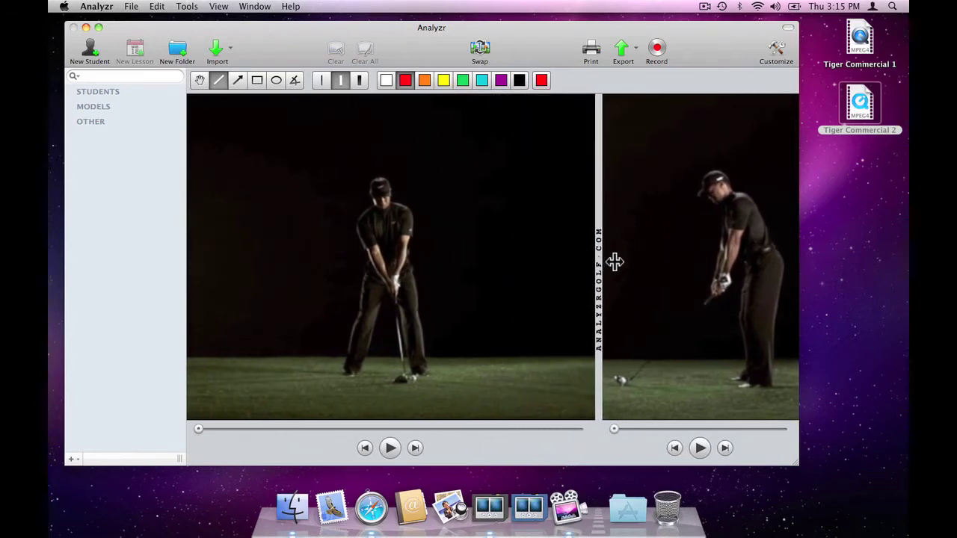
left_click_drag(673, 264, 733, 265)
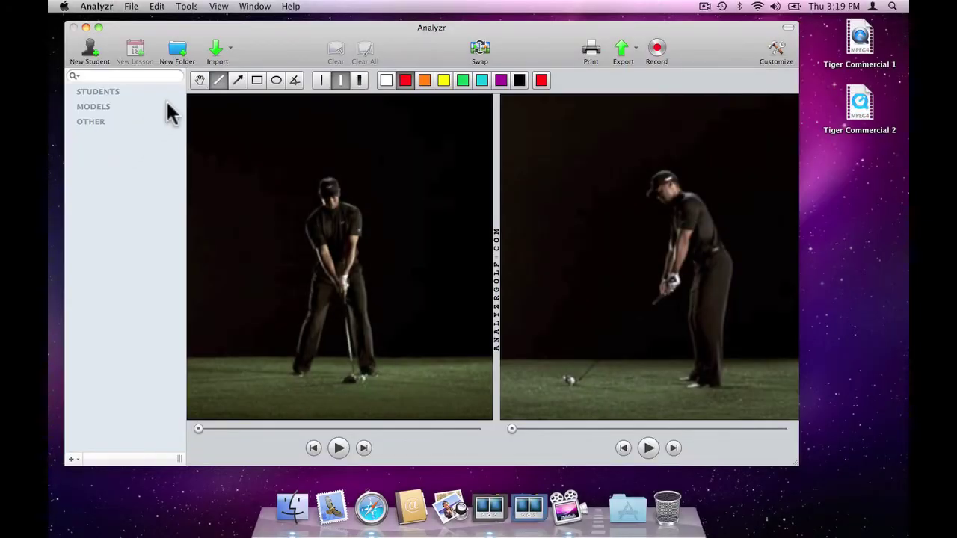
Bring Tiger Commercial 1 and Tiger Commercial 2 from the Desktop into the import window via Local Movies.
left_click(216, 49)
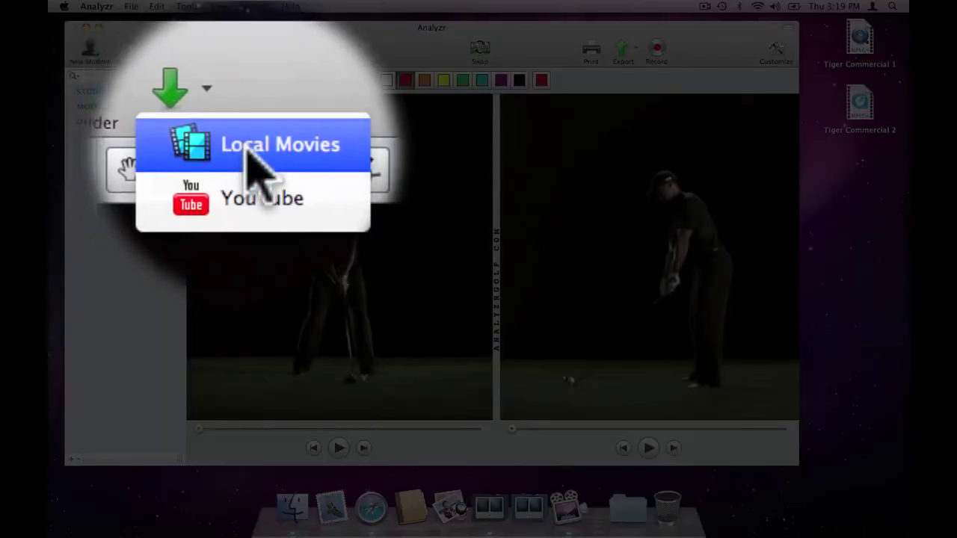
left_click(255, 78)
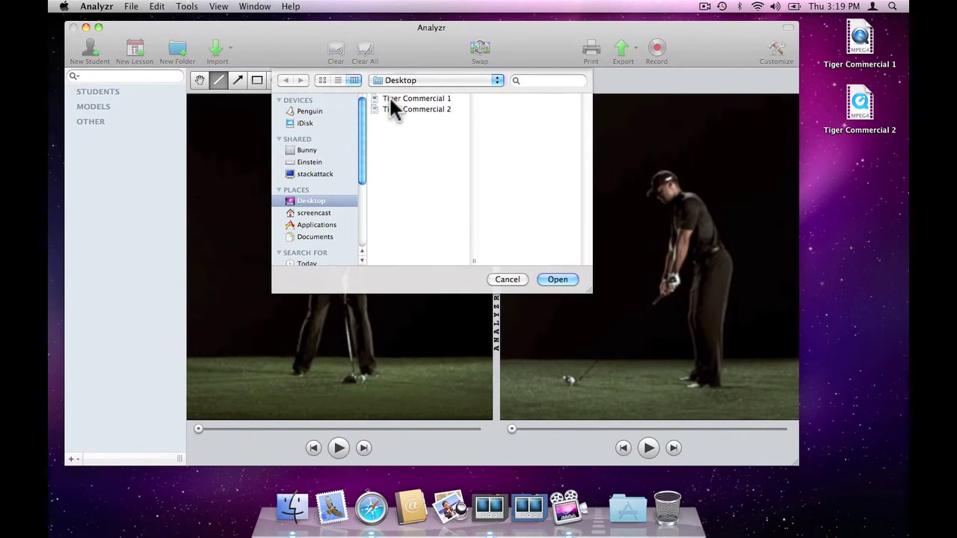
left_click(390, 100)
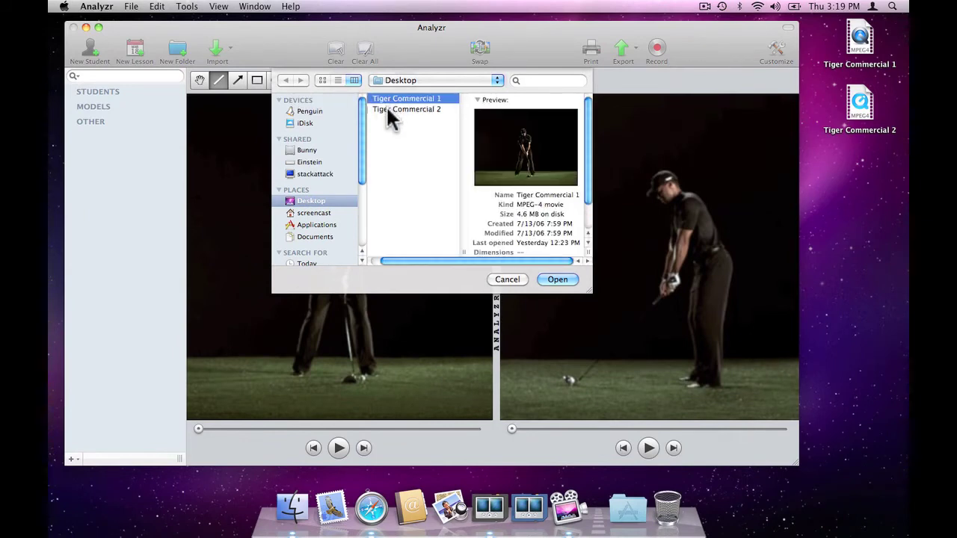
left_click(388, 109, "shift")
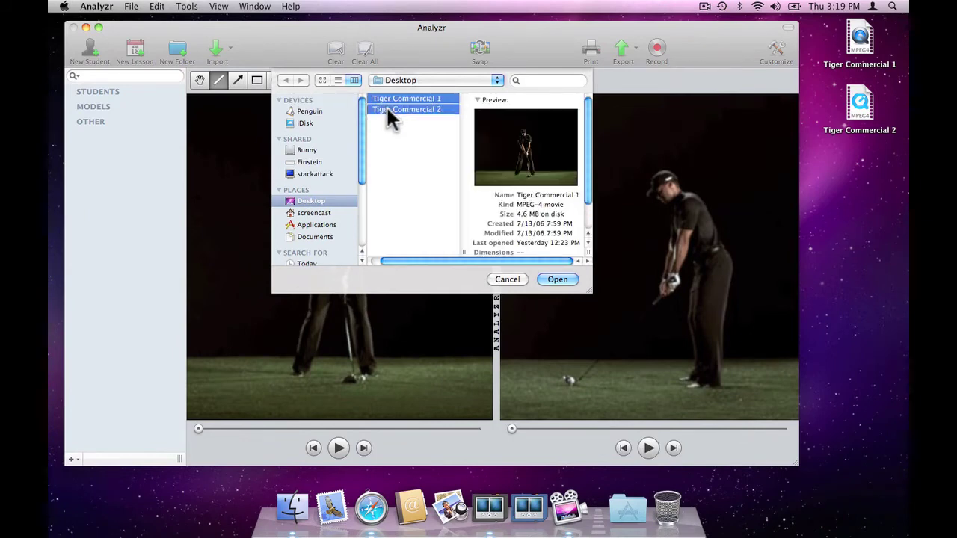
left_click(548, 275)
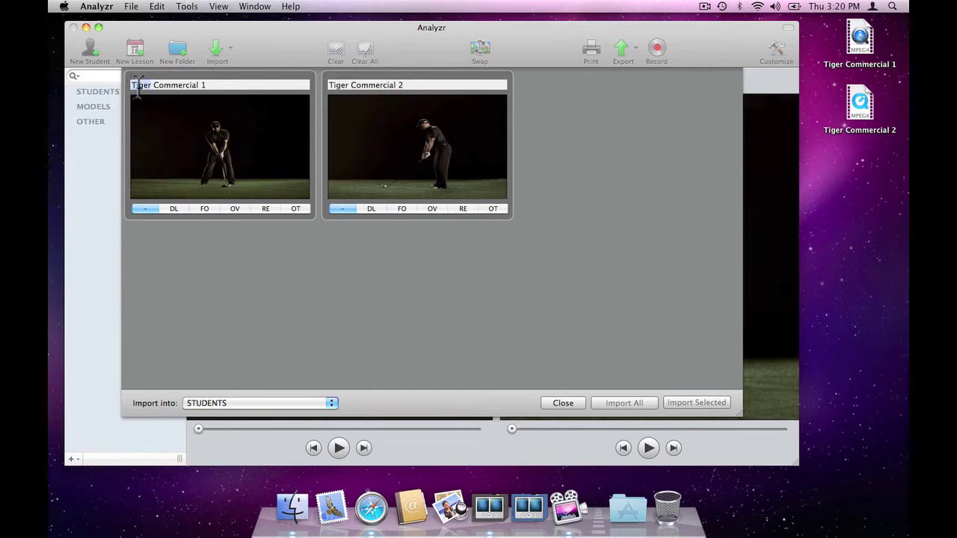
Retitle the clips 'Commercial 1' and 'Commercial 2', tagged FO and DL respectively.
key("BackSpace")
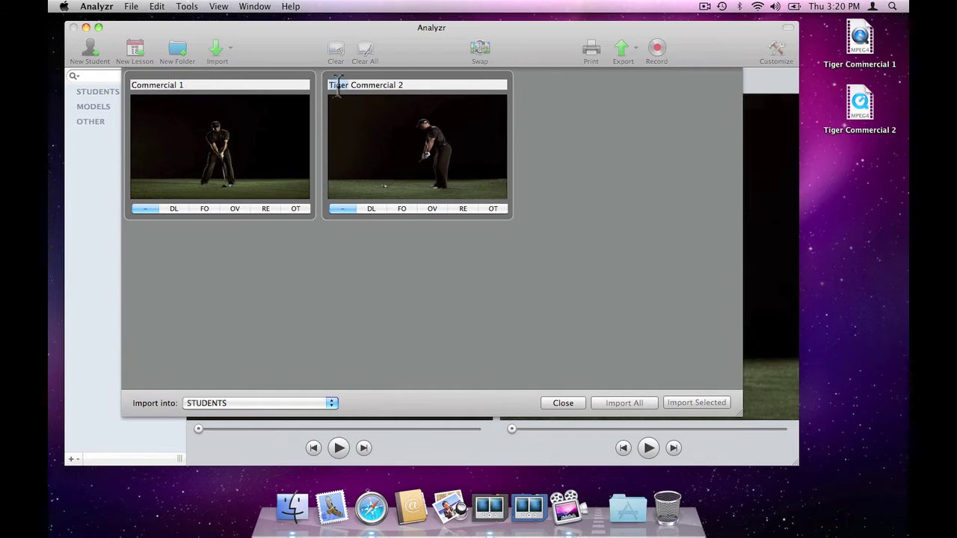
key("BackSpace")
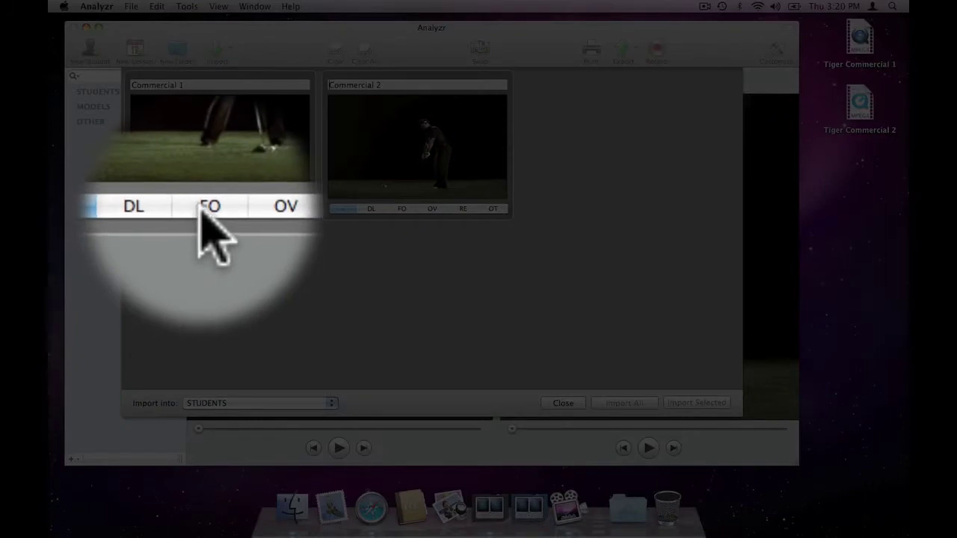
left_click(207, 209)
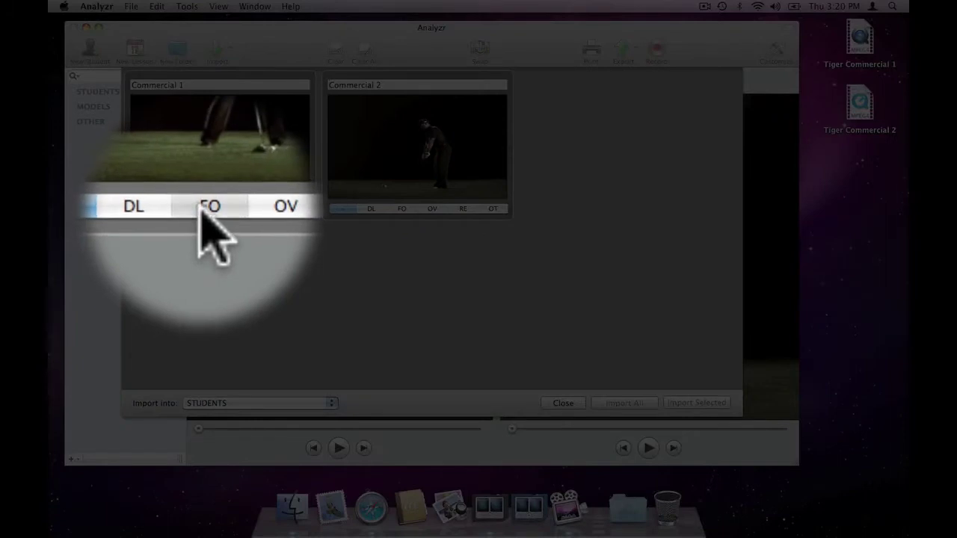
left_click(367, 210)
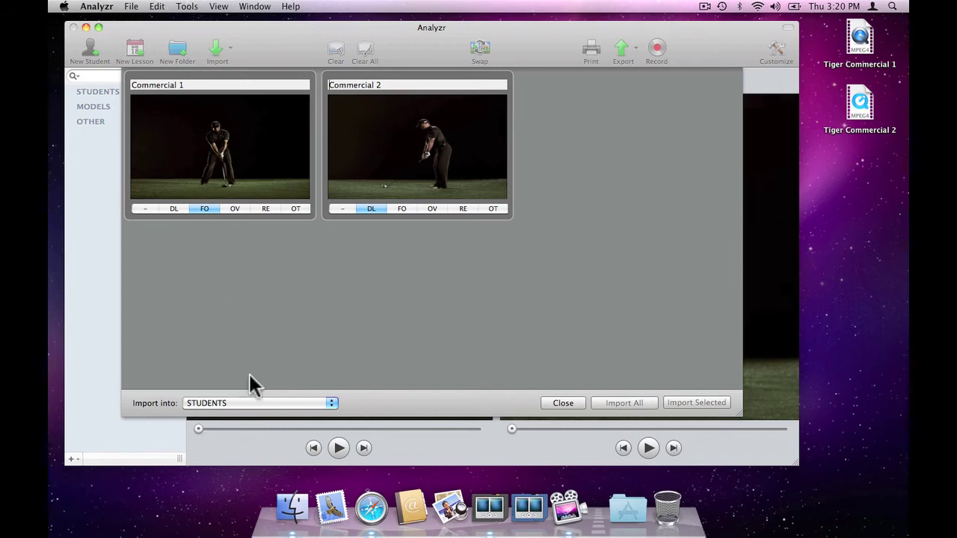
Import both clips into the MODELS group.
left_click(237, 404)
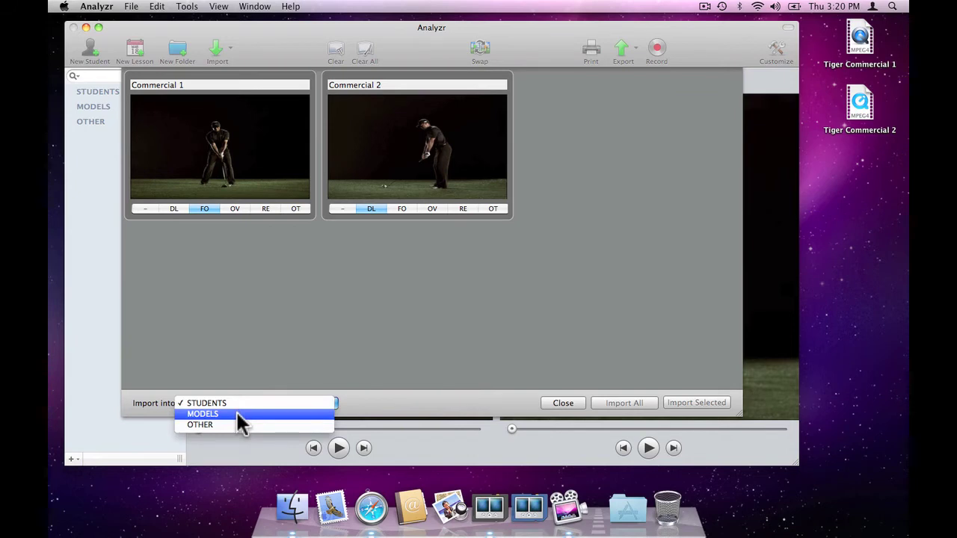
left_click(238, 417)
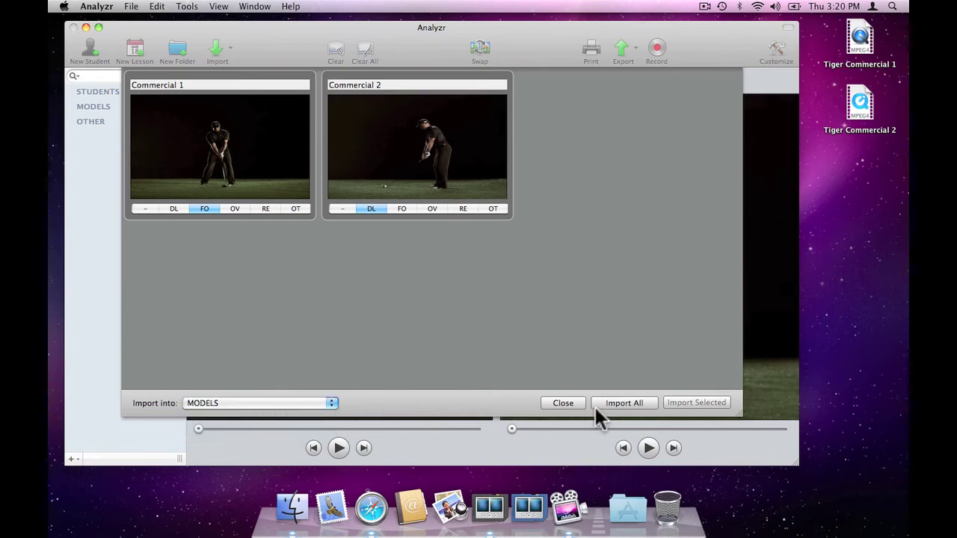
left_click(624, 403)
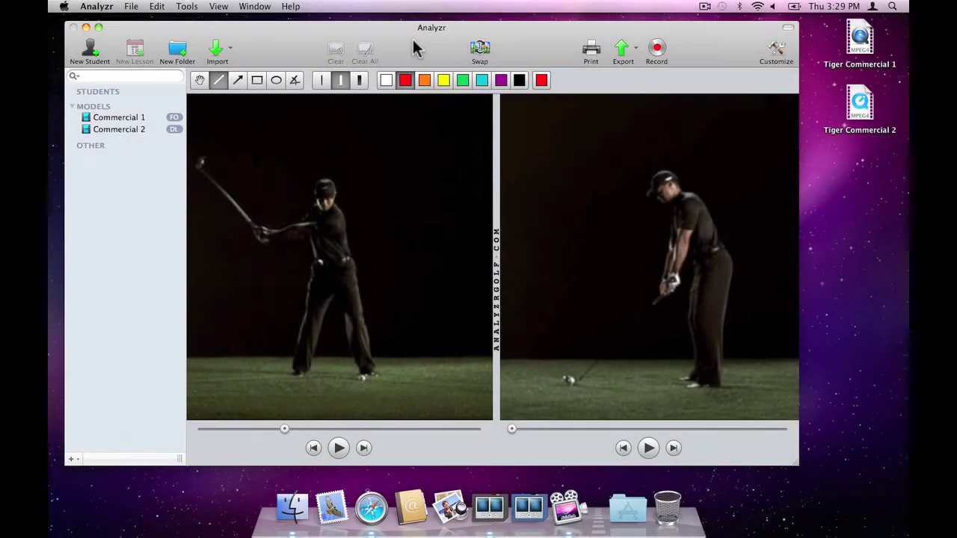
Play the right clip and step the left face-on clip through the downswing to impact.
left_click(647, 447)
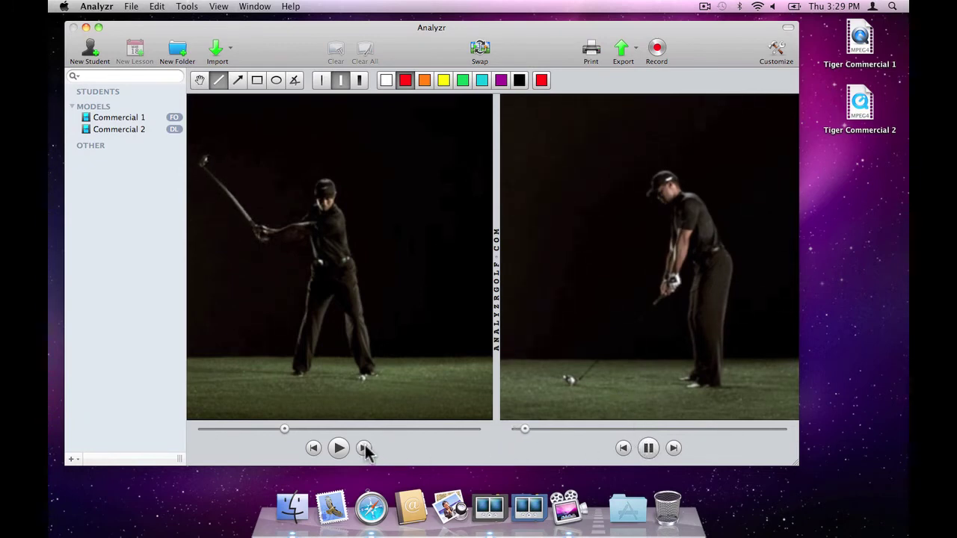
left_click(364, 448)
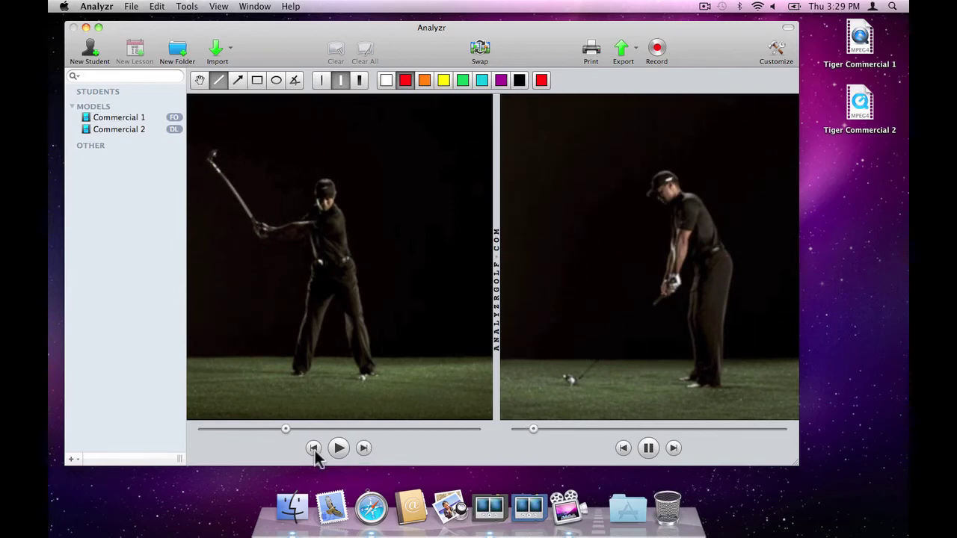
left_click(314, 448)
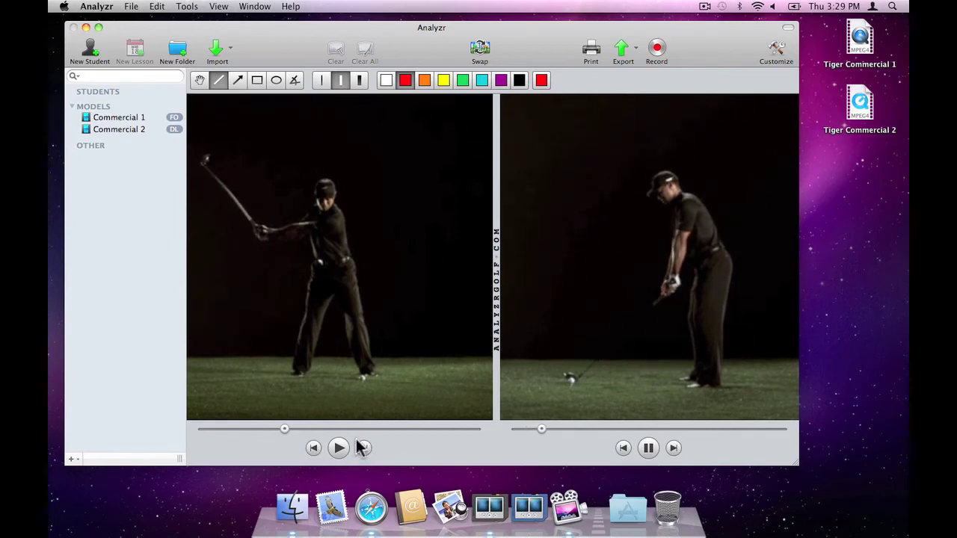
left_click(364, 448)
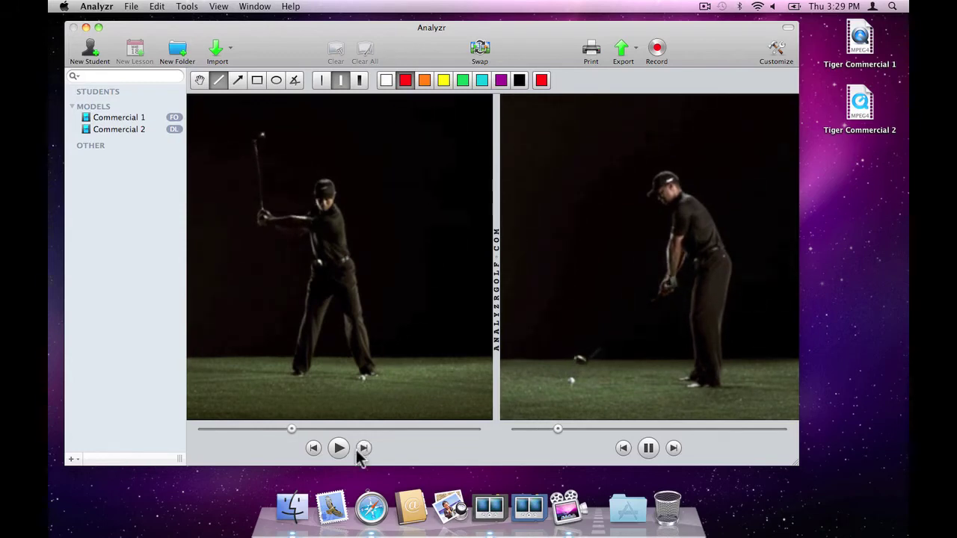
mouse_move(292, 431)
left_mouse_down()
mouse_move(388, 431)
mouse_move(375, 431)
left_mouse_up()
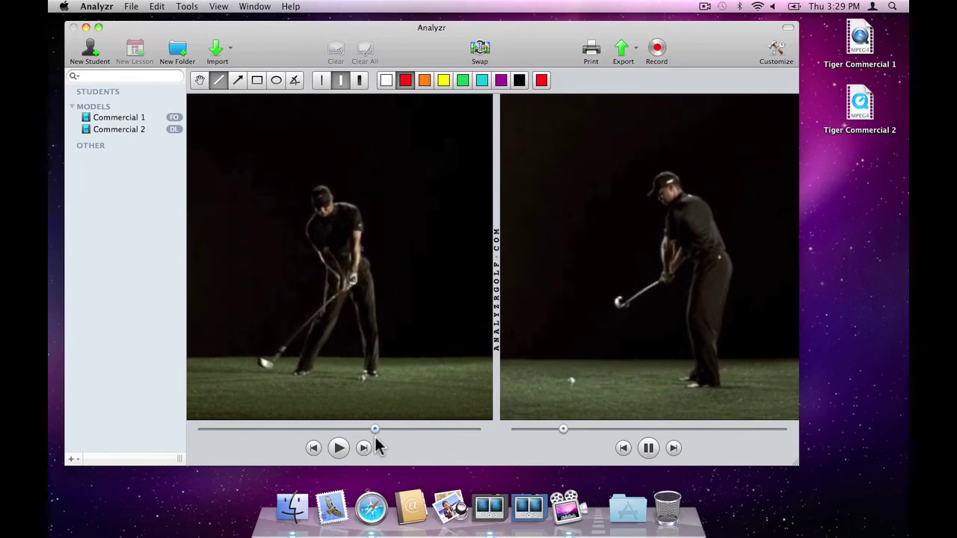
left_click(365, 449)
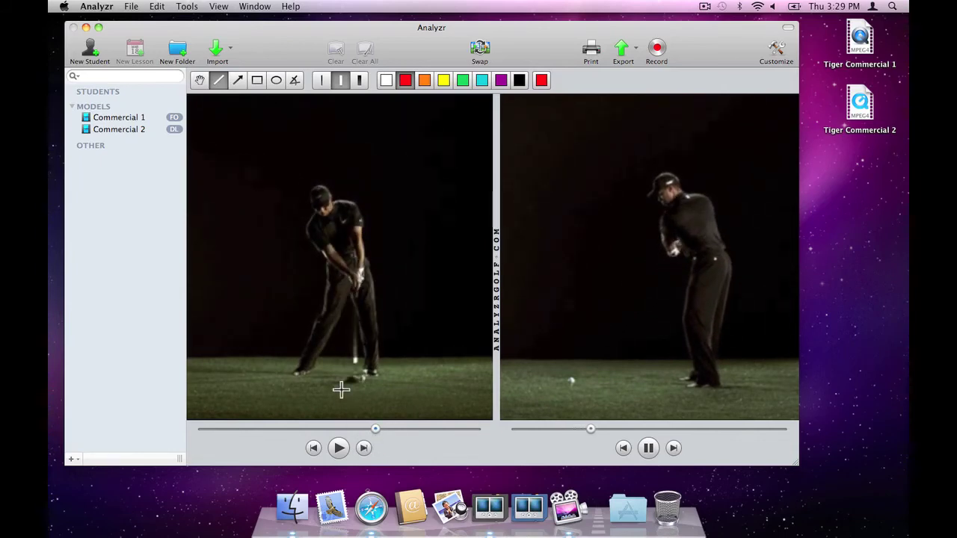
Load youtube.com in Safari.
left_click(378, 509)
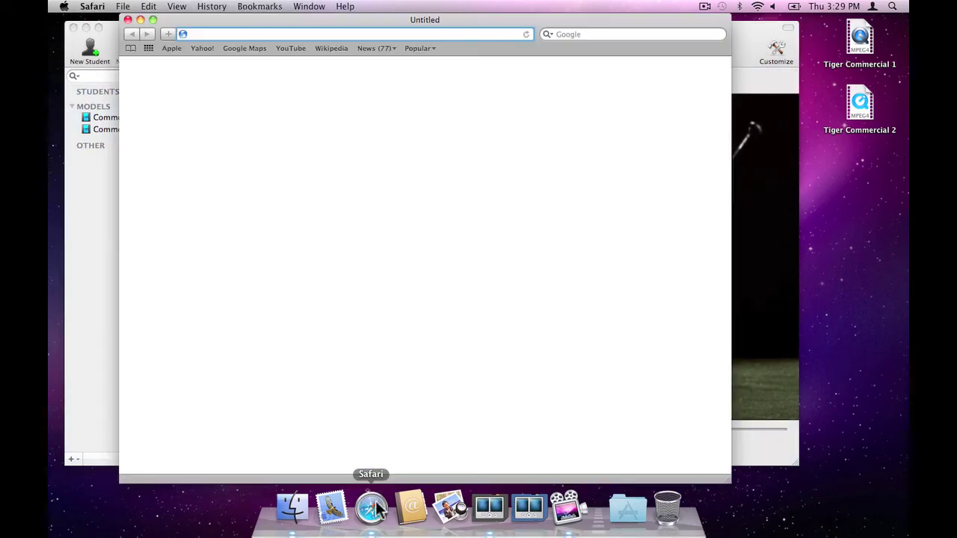
type("youtube.co")
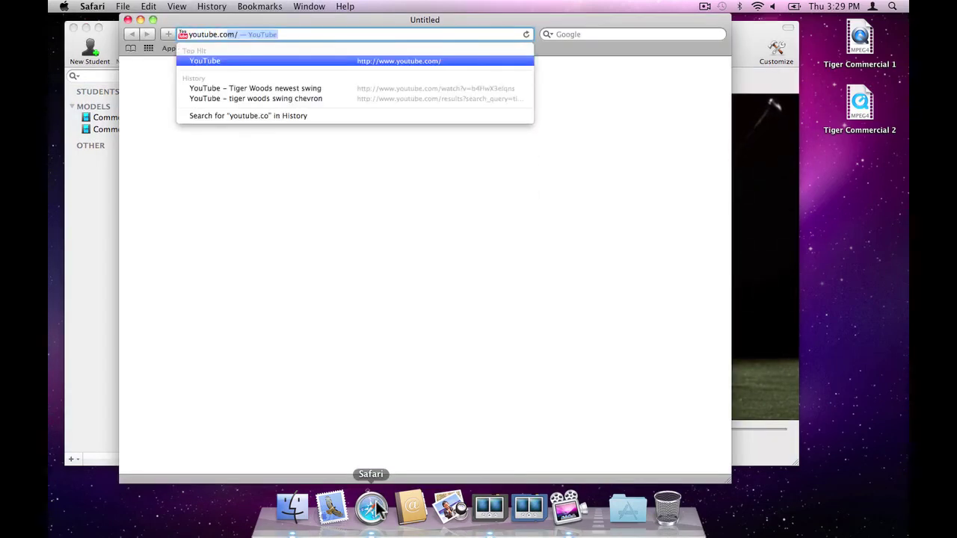
type("m")
key("Return")
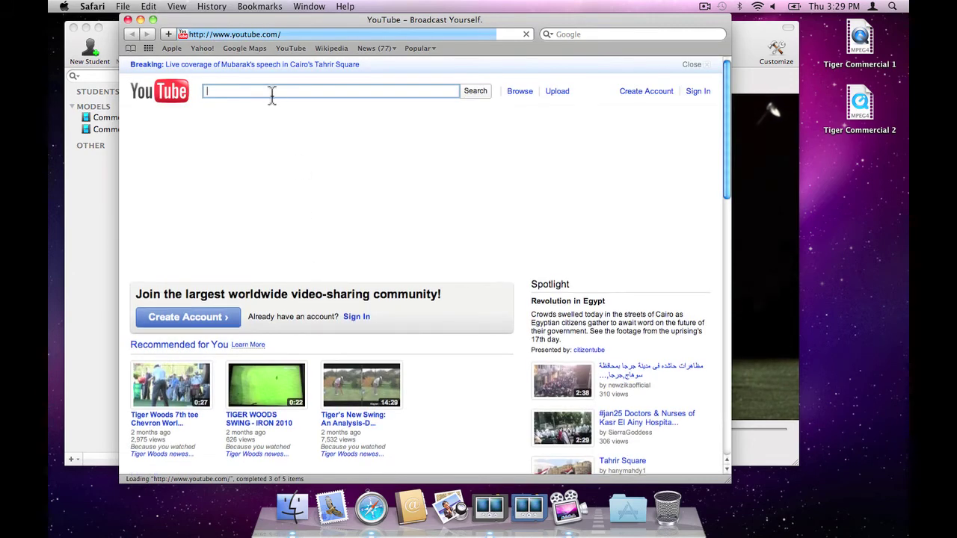
Search 'tiger woods swing chevron', open Tiger Woods newest swing, and copy its URL.
type("tiger woods")
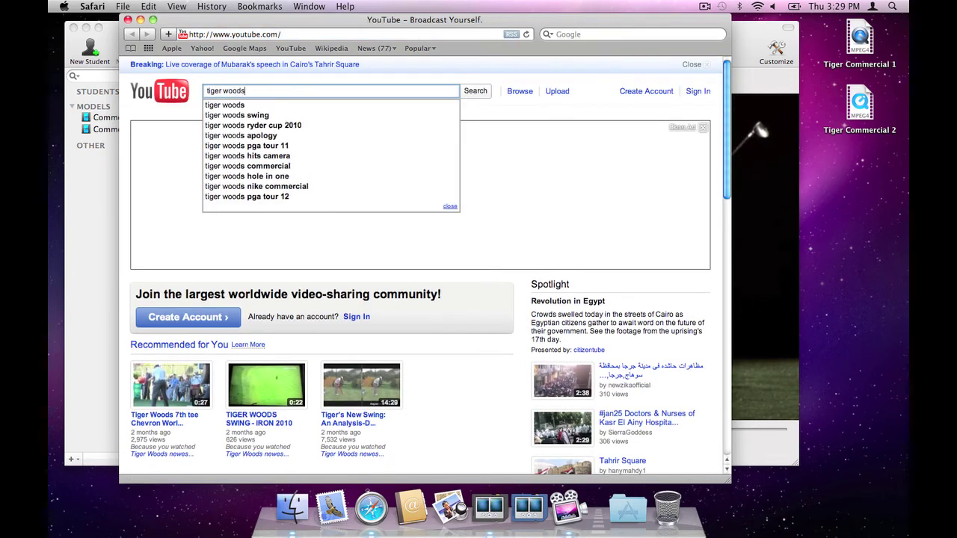
type(" swing chevron")
key("Return")
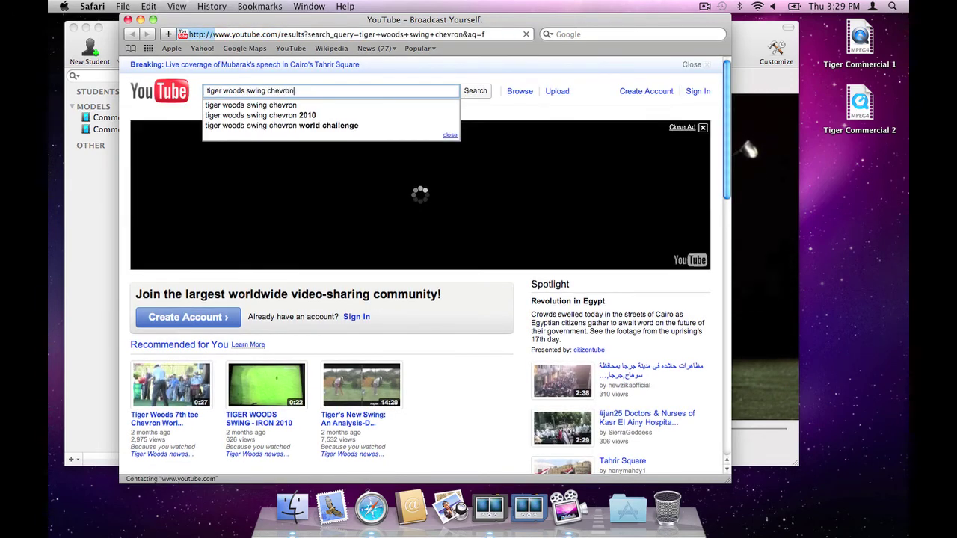
left_click(271, 172)
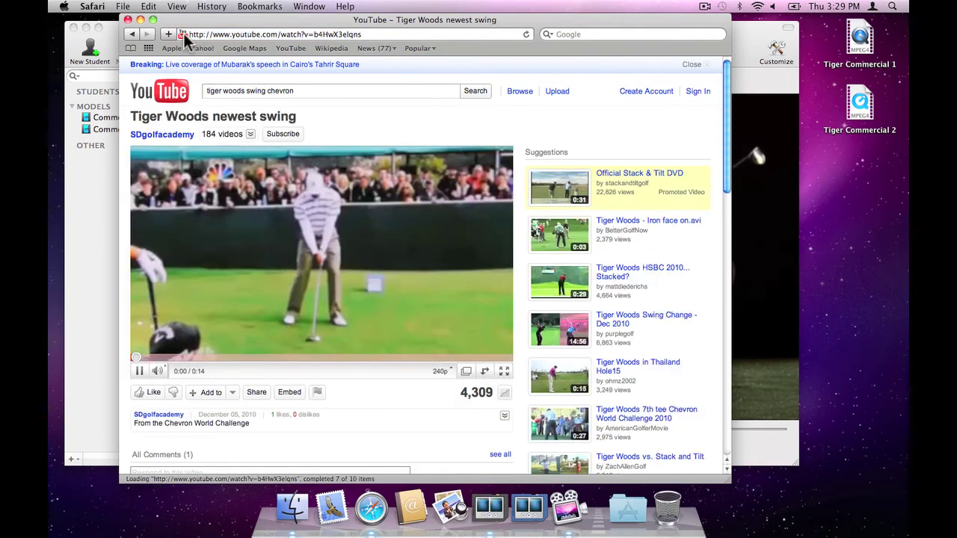
left_click(149, 6)
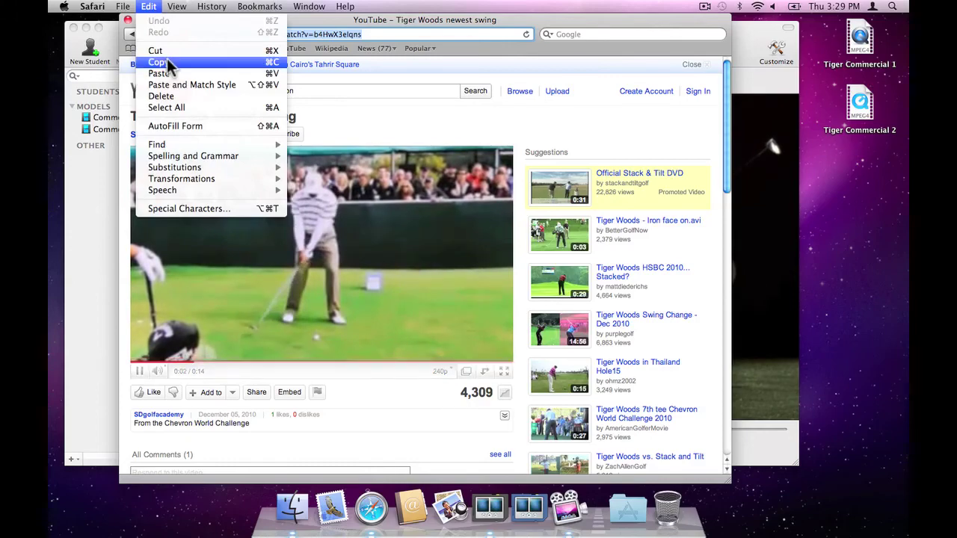
left_click(168, 66)
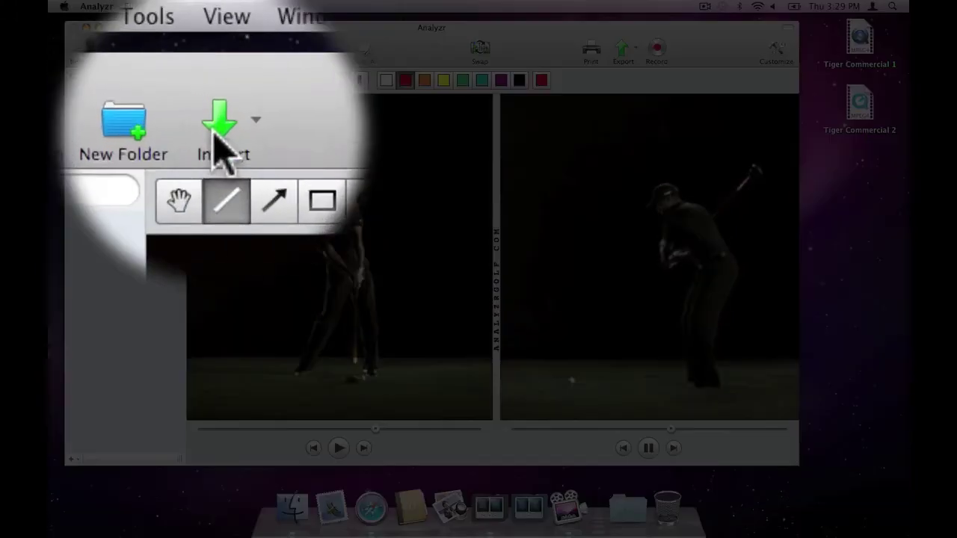
Paste the copied Tiger Woods newest swing URL into Import > YouTube and download it.
left_click(216, 49)
left_click(248, 99)
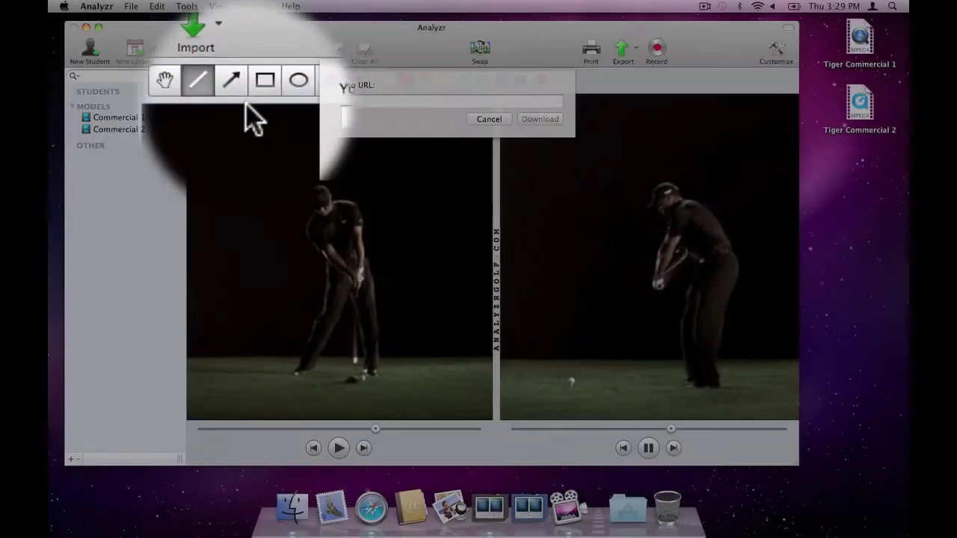
key("super+v")
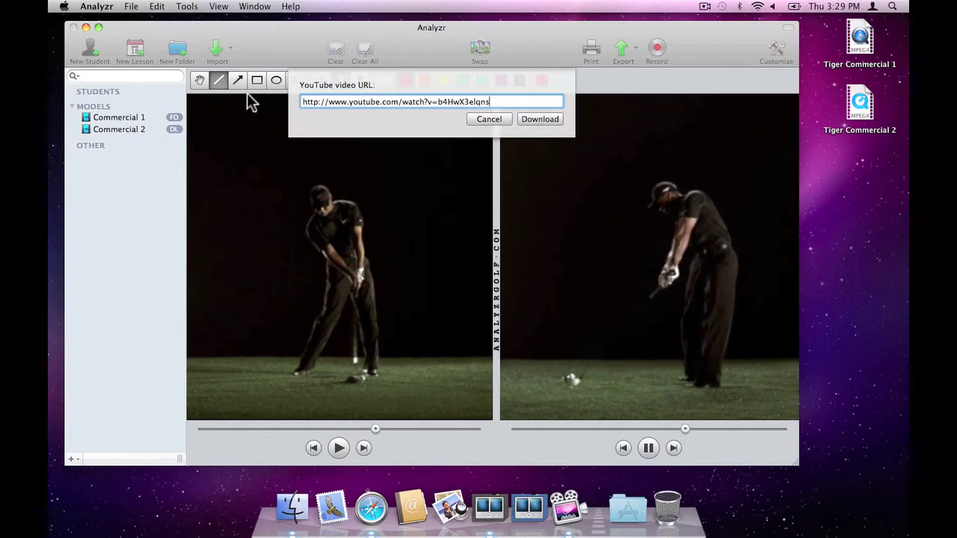
left_click(539, 119)
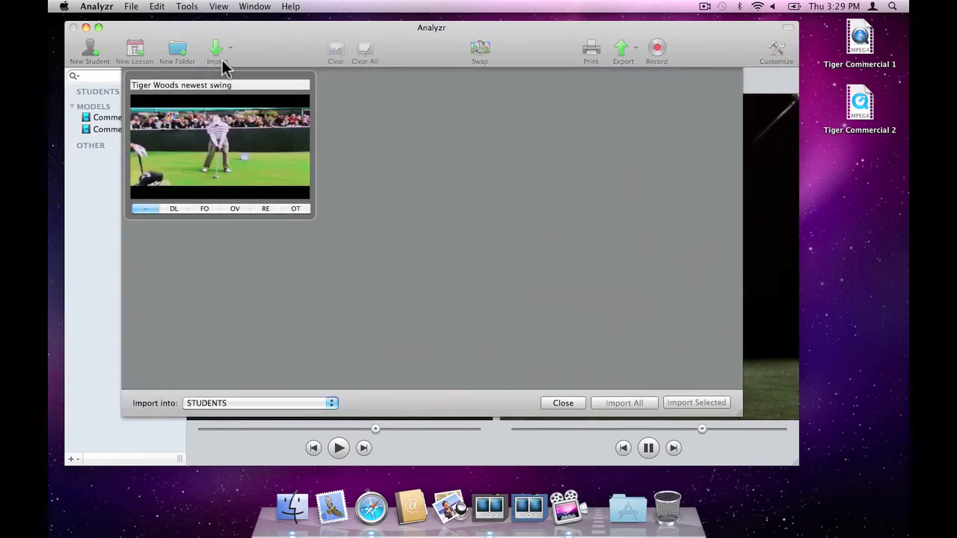
Rename the downloaded clip 'Newest Swing', tag it FO, and set Import into to MODELS.
triple_click(236, 85)
type("Newest")
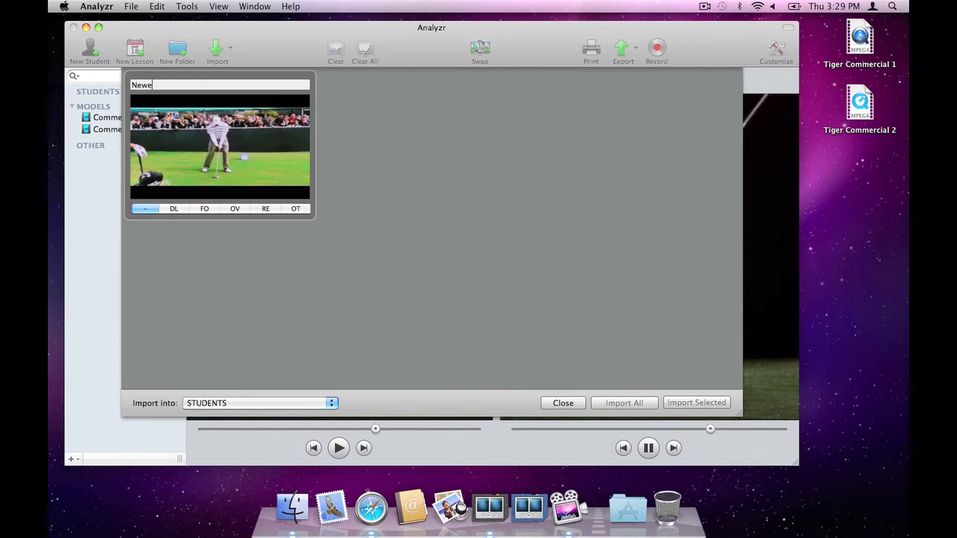
type("ing")
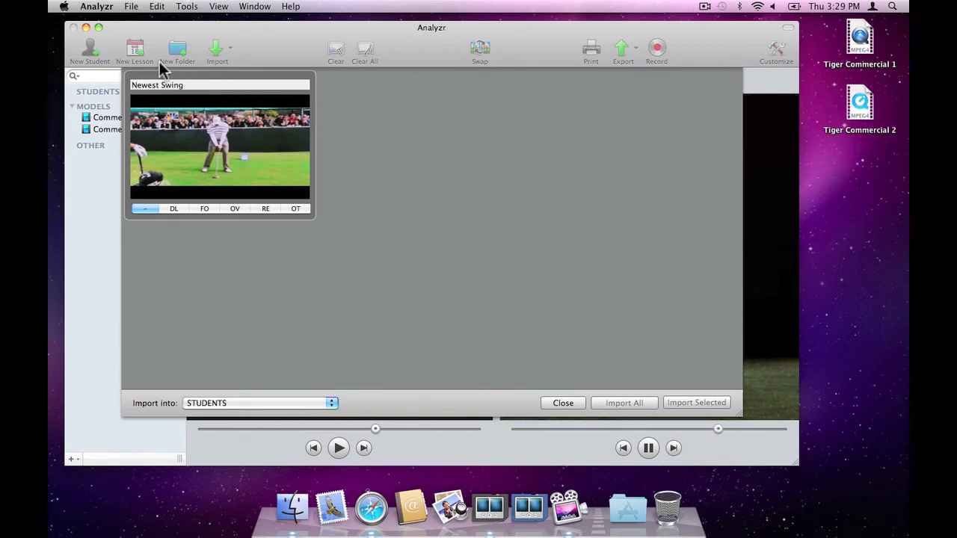
left_click(203, 209)
left_click(249, 404)
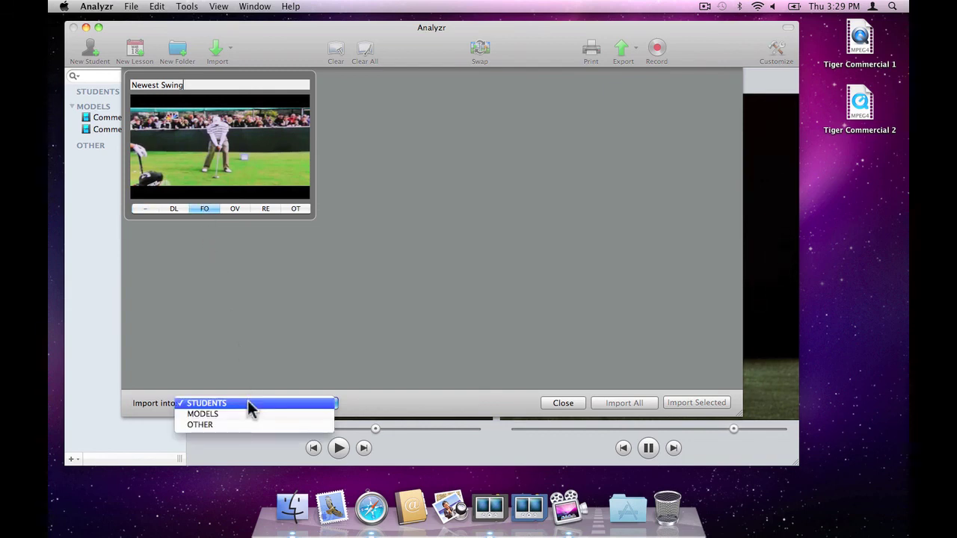